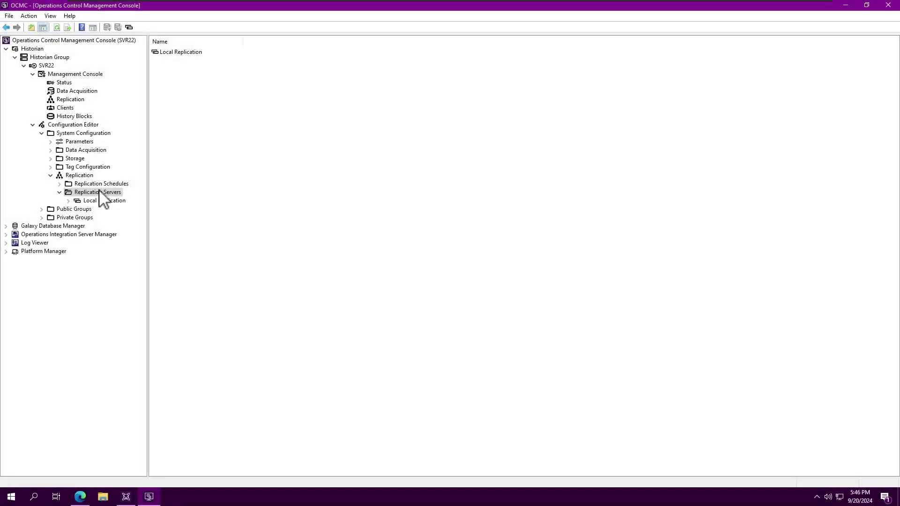
# Create a CONNECT data services replication server with node name Buffalo and start registering it.
pyautogui.rightClick(100, 192)
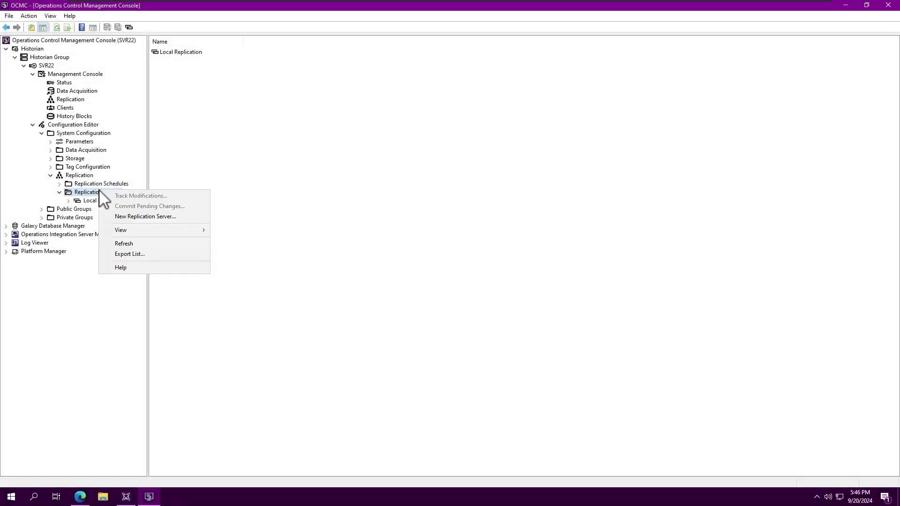
pyautogui.click(137, 216)
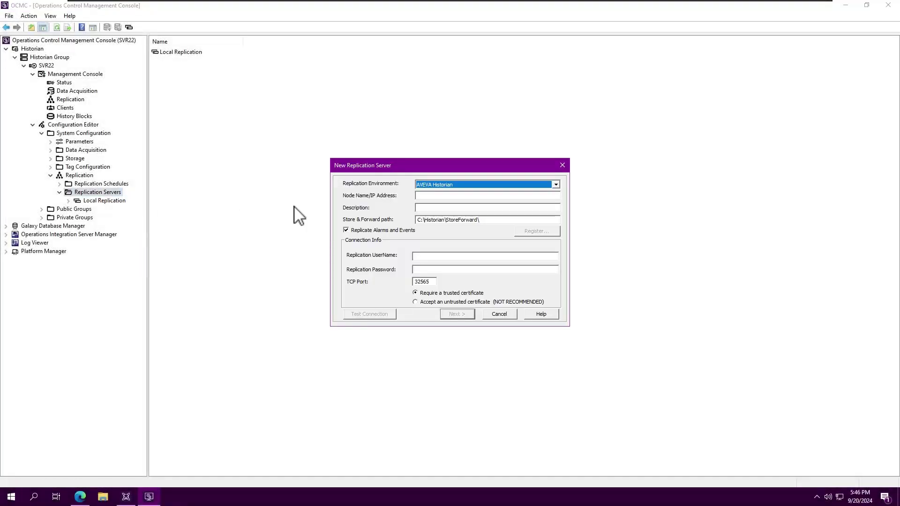
pyautogui.click(556, 184)
pyautogui.click(516, 205)
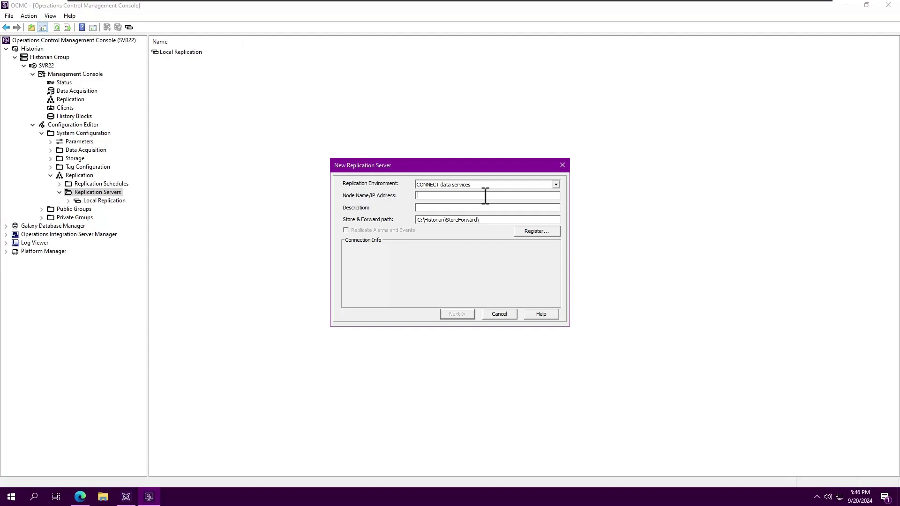
pyautogui.click(485, 196)
pyautogui.write('Buffalo')
pyautogui.press('Tab')
pyautogui.click(522, 232)
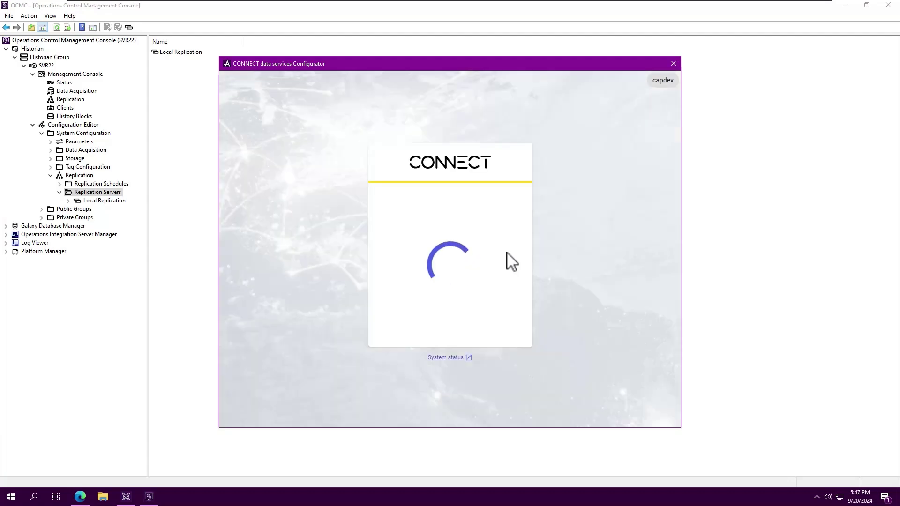
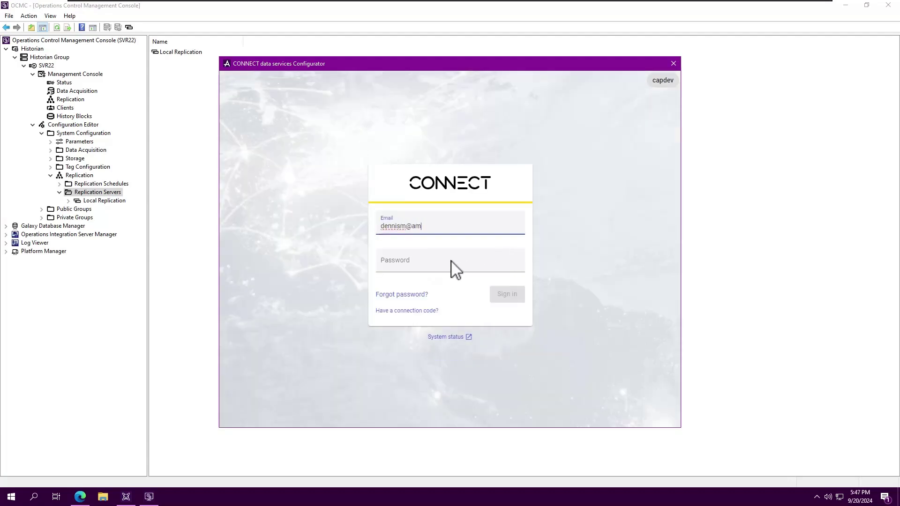
# Sign in to CONNECT and register Buffalo in the PLP4EM (northeurope) namespace.
pyautogui.press('Tab')
pyautogui.write('***************')
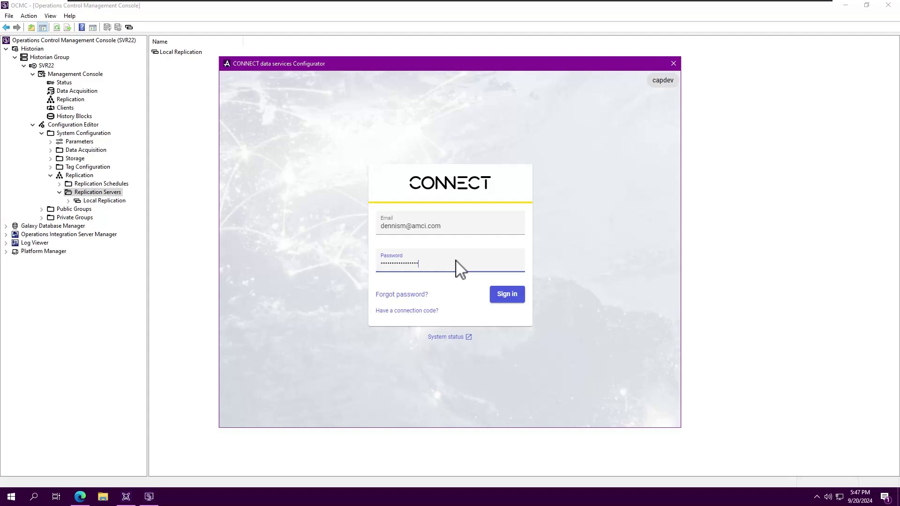
pyautogui.click(505, 295)
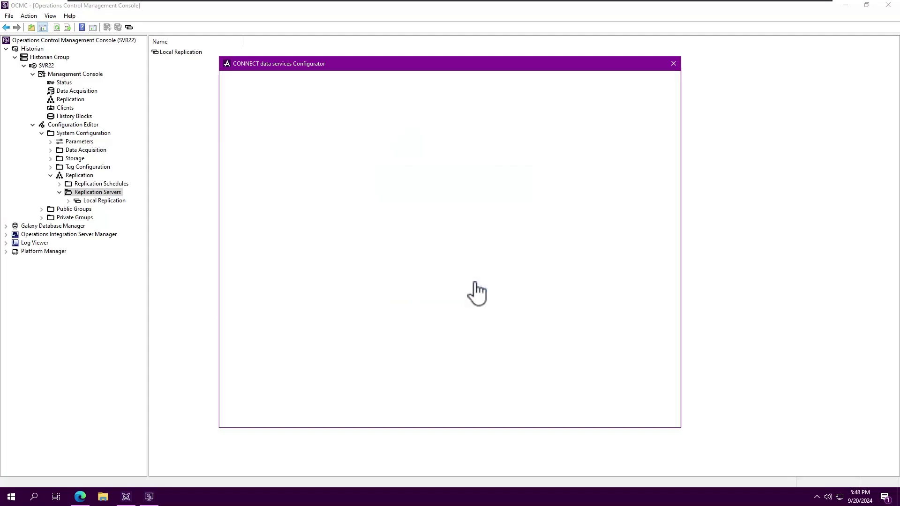
pyautogui.click(450, 216)
pyautogui.click(444, 330)
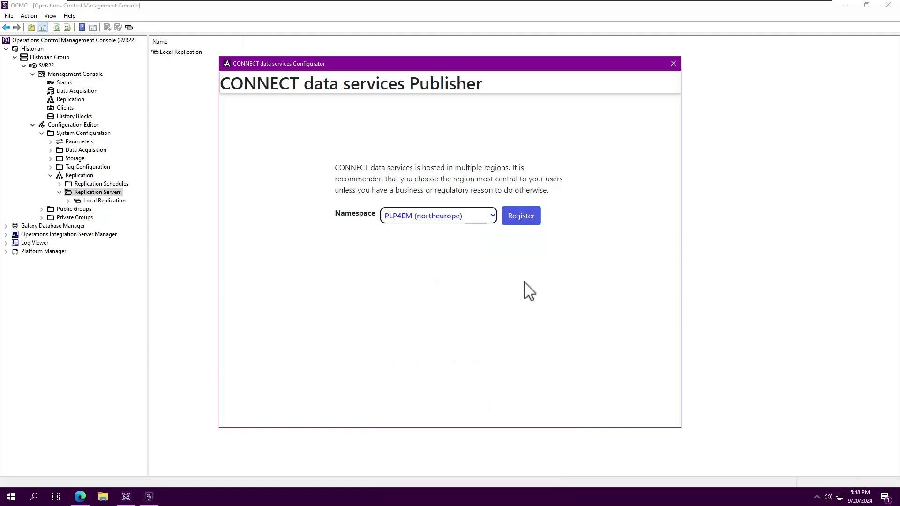
pyautogui.click(522, 222)
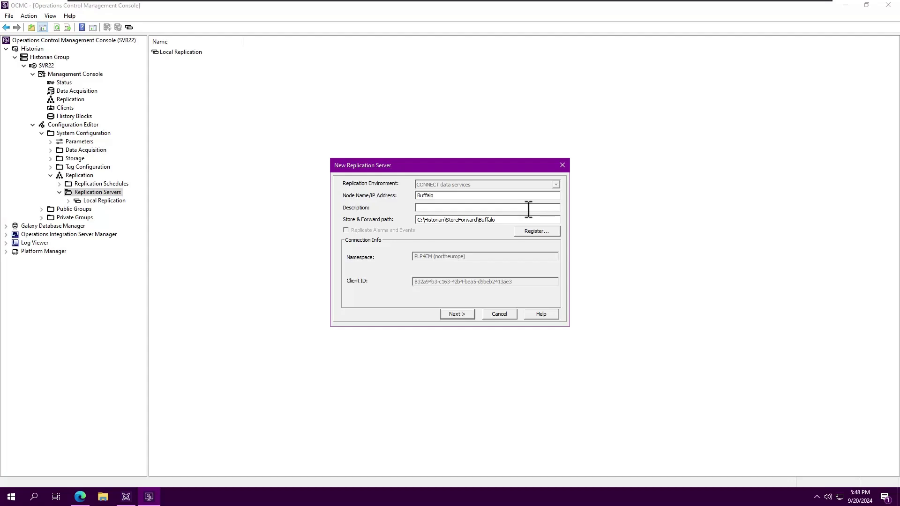
# Finish the Buffalo server in the Advanced dialog and expand Buffalo to reveal Simple Replication.
pyautogui.click(456, 314)
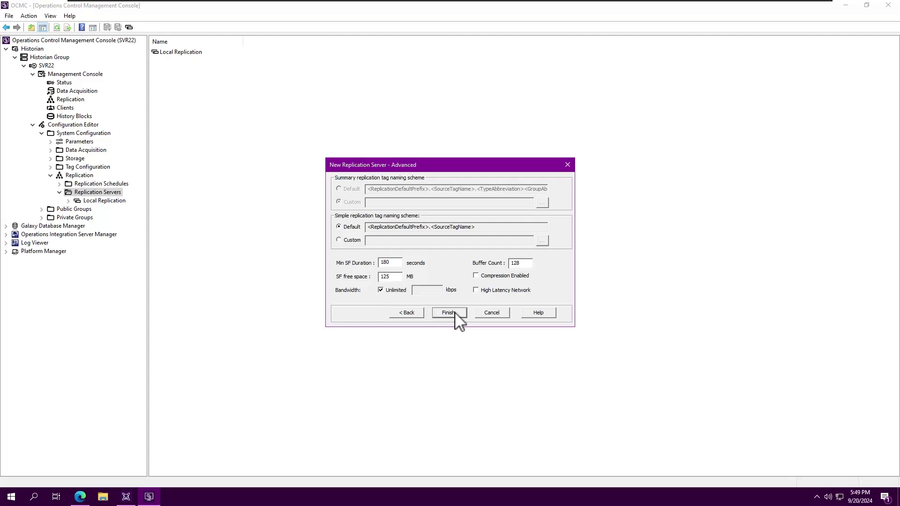
pyautogui.click(454, 314)
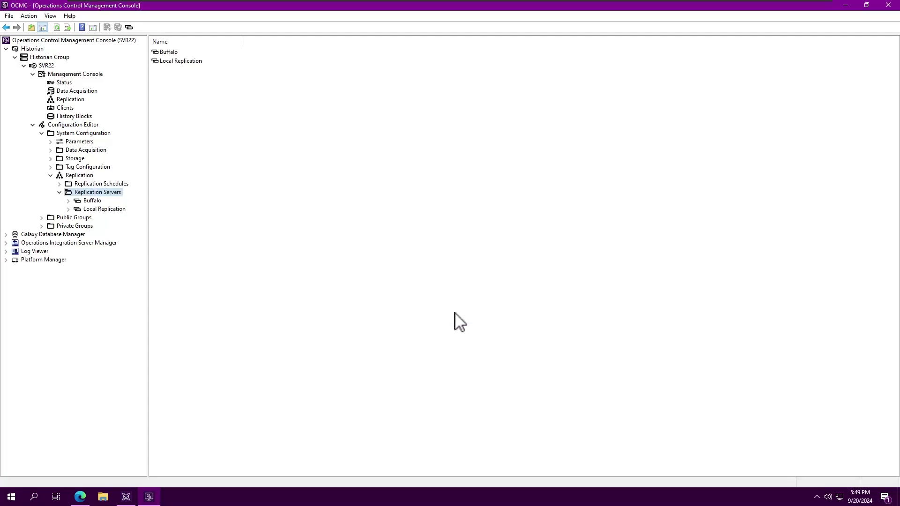
pyautogui.click(68, 201)
# Add all tags matching the B_00. and M. filters as Simple Replication target tags.
pyautogui.rightClick(100, 210)
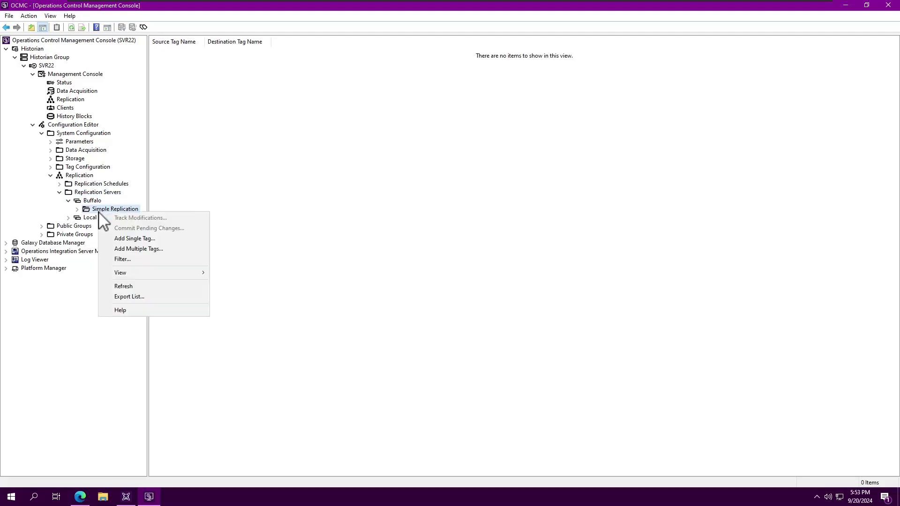
pyautogui.click(137, 249)
pyautogui.click(197, 47)
pyautogui.write('B_00.')
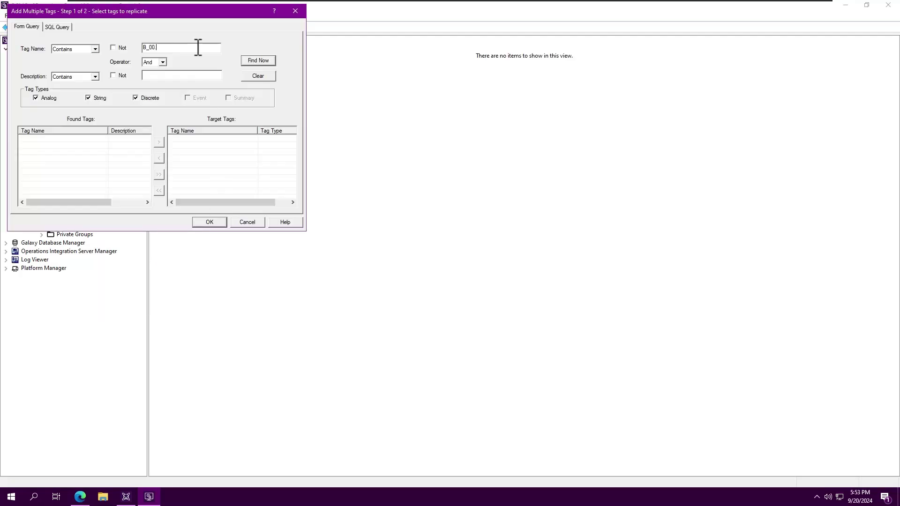
pyautogui.click(272, 63)
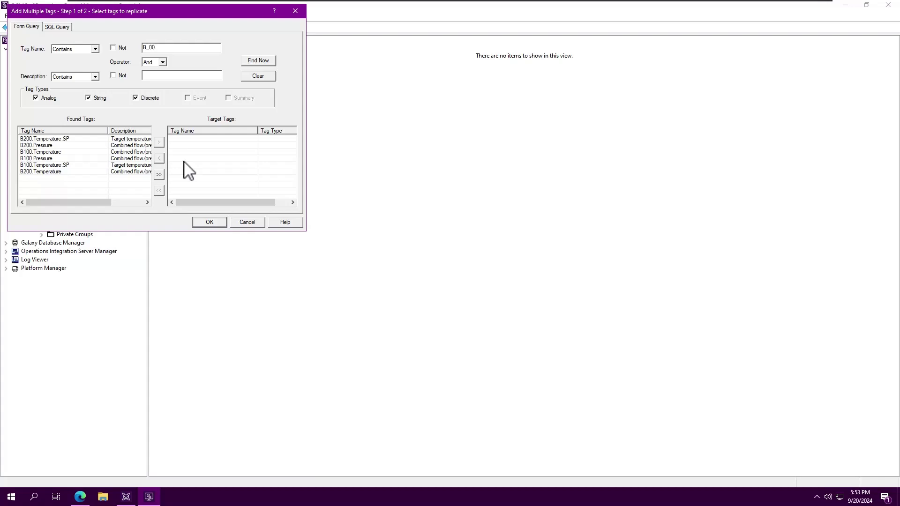
pyautogui.click(160, 176)
pyautogui.doubleClick(181, 47)
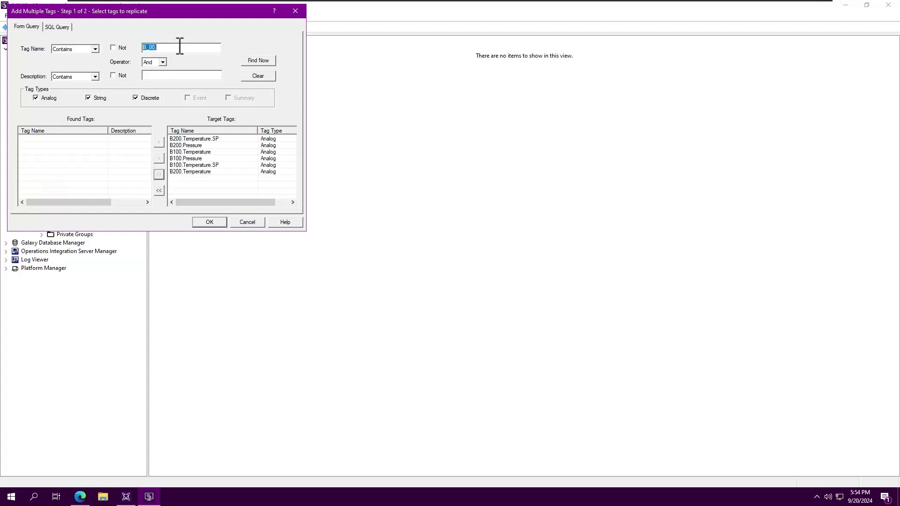
pyautogui.write('M__')
pyautogui.write('.')
pyautogui.click(254, 60)
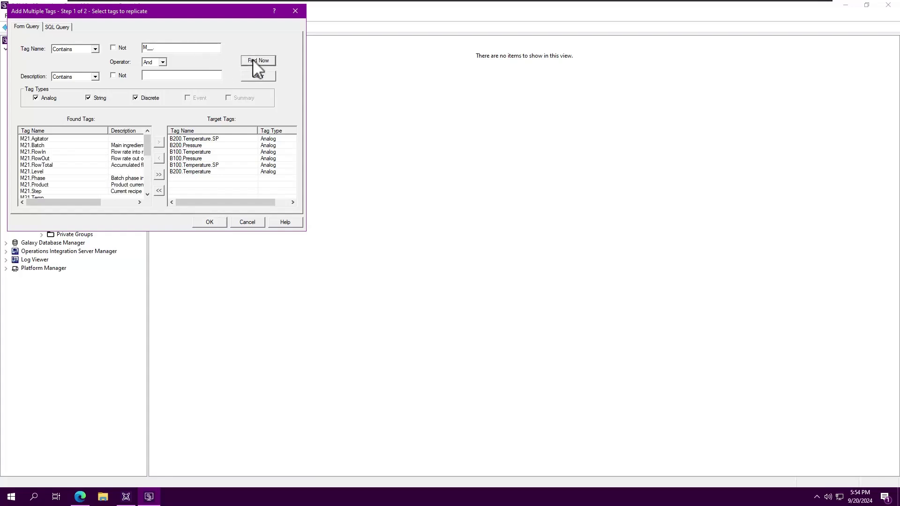
pyautogui.click(159, 174)
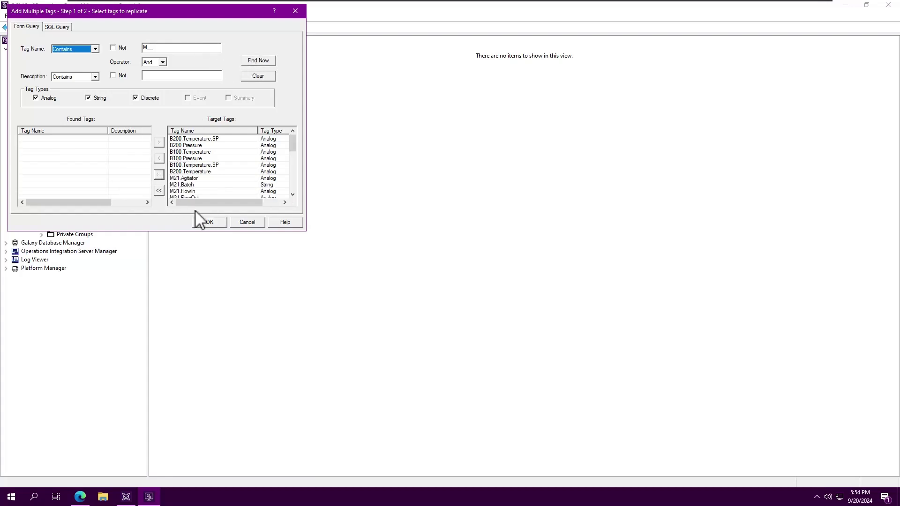
# Create the replicated Buffalo tags and commit the pending Simple Replication changes.
pyautogui.click(210, 222)
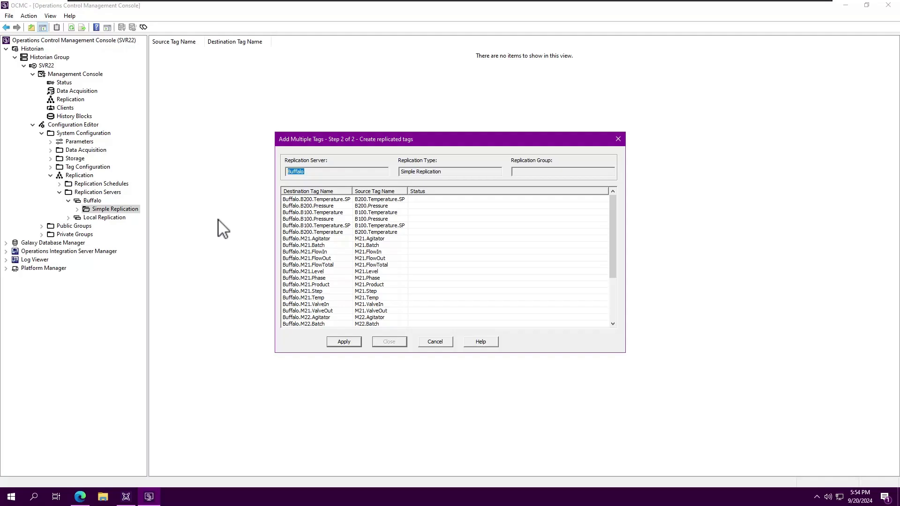
pyautogui.click(350, 341)
pyautogui.click(396, 344)
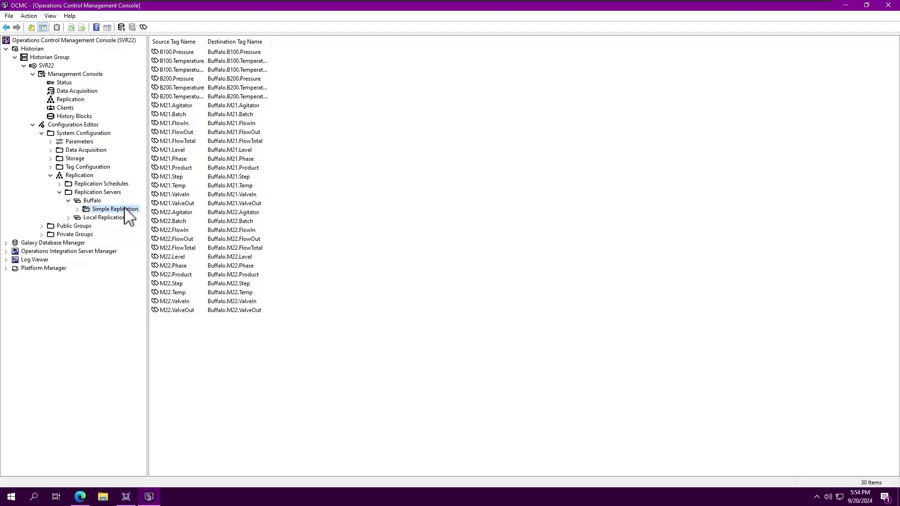
pyautogui.rightClick(120, 210)
pyautogui.click(151, 224)
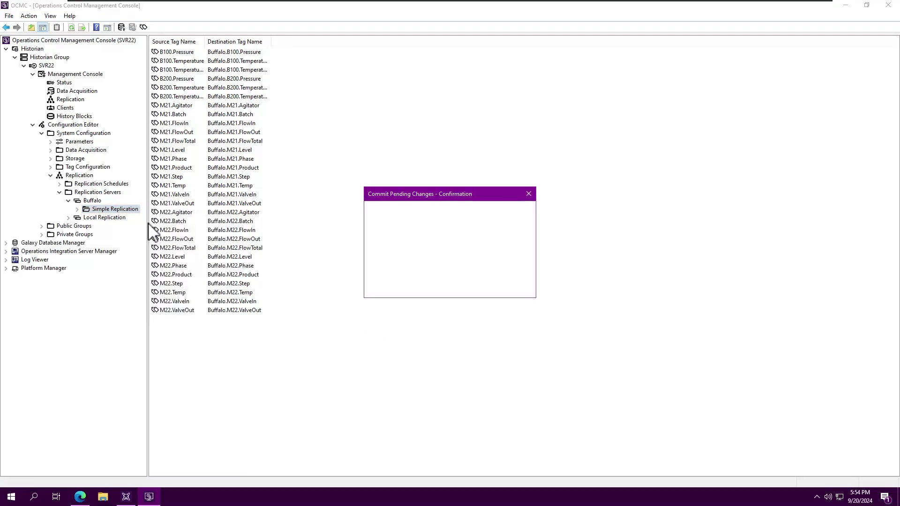
pyautogui.click(431, 286)
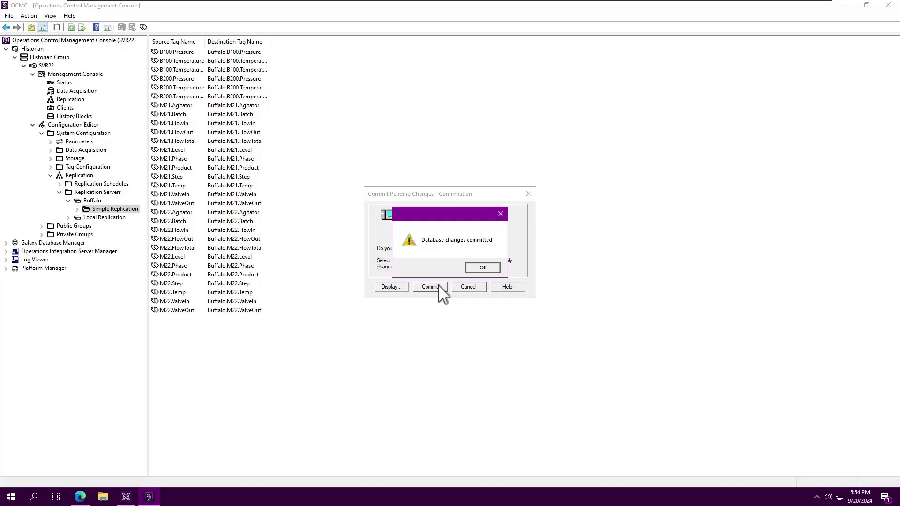
pyautogui.click(479, 271)
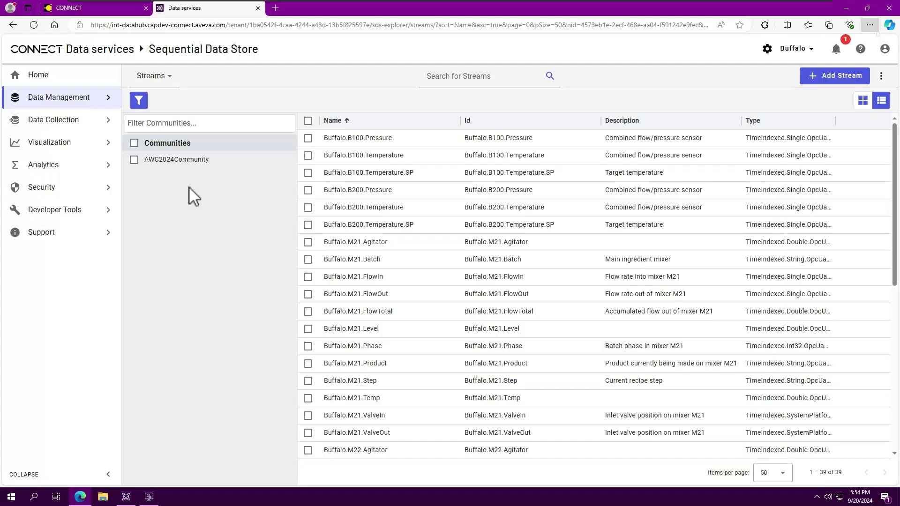
# Open the Visualization options in CONNECT's left navigation.
pyautogui.click(109, 143)
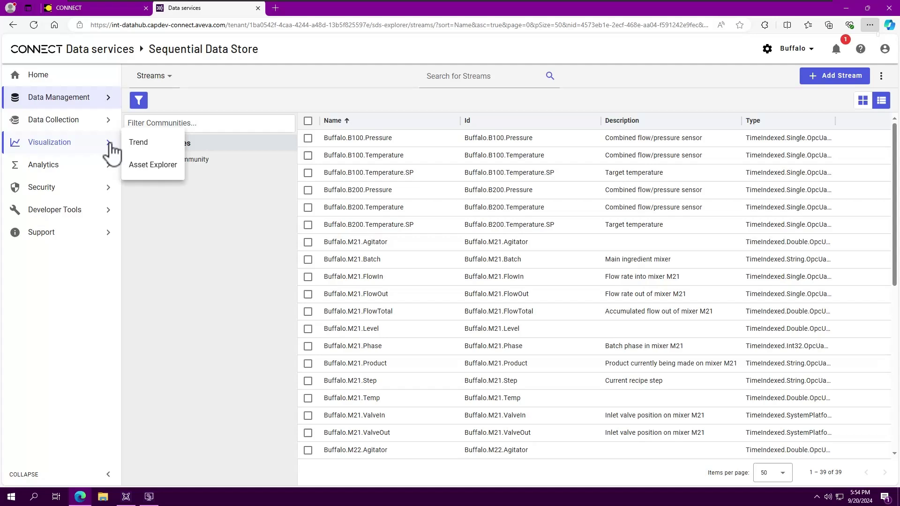
# Trend B100's Pressure | Value and Temperature | Value over the last 5 minutes.
pyautogui.click(145, 169)
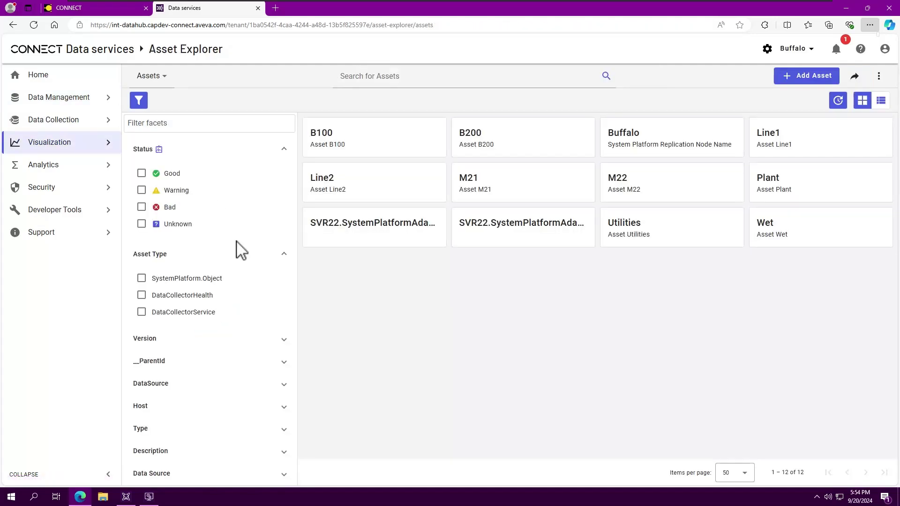
pyautogui.click(384, 154)
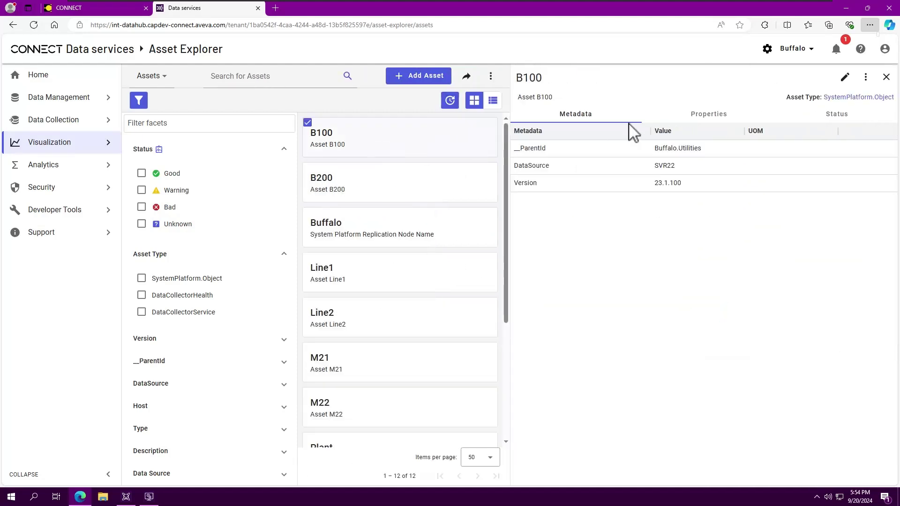
pyautogui.click(695, 122)
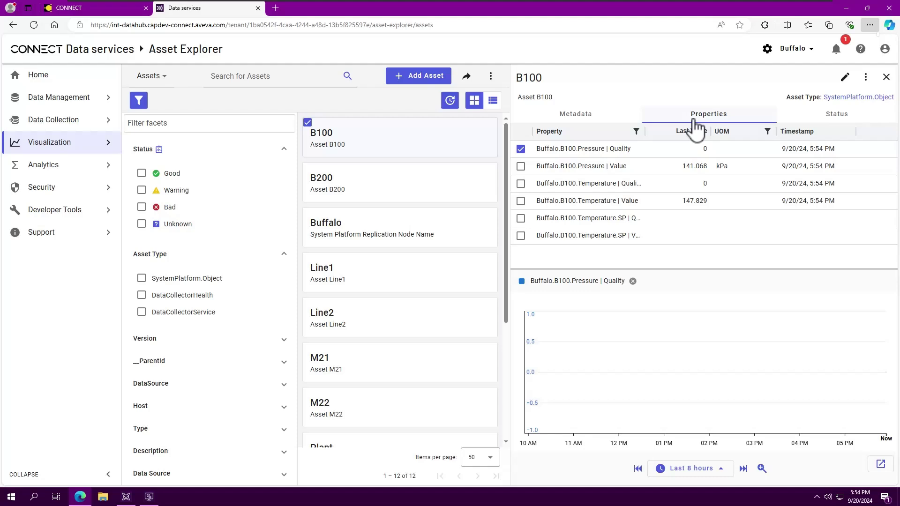
pyautogui.click(520, 166)
pyautogui.click(521, 150)
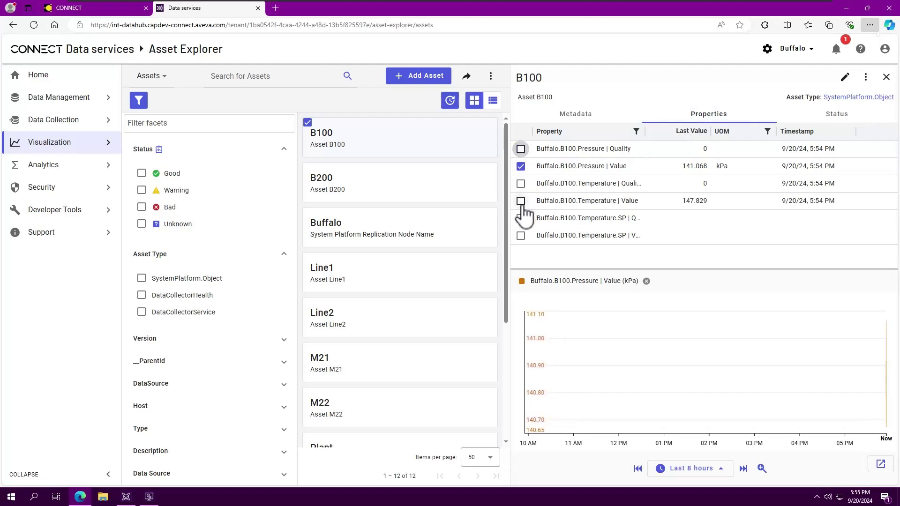
pyautogui.click(521, 200)
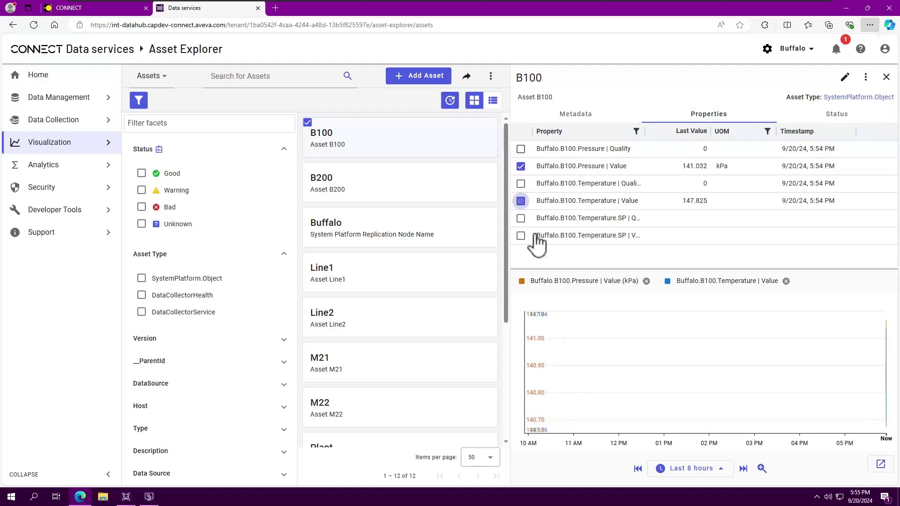
pyautogui.click(695, 470)
pyautogui.click(628, 325)
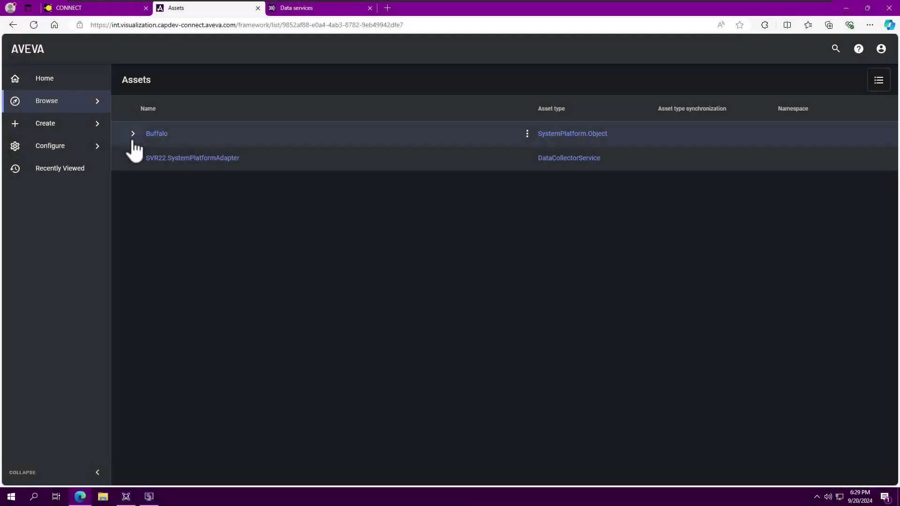
# Expand Buffalo, Plant, Utilities, Wet and Line1, then open asset M21's page.
pyautogui.click(133, 134)
pyautogui.click(147, 159)
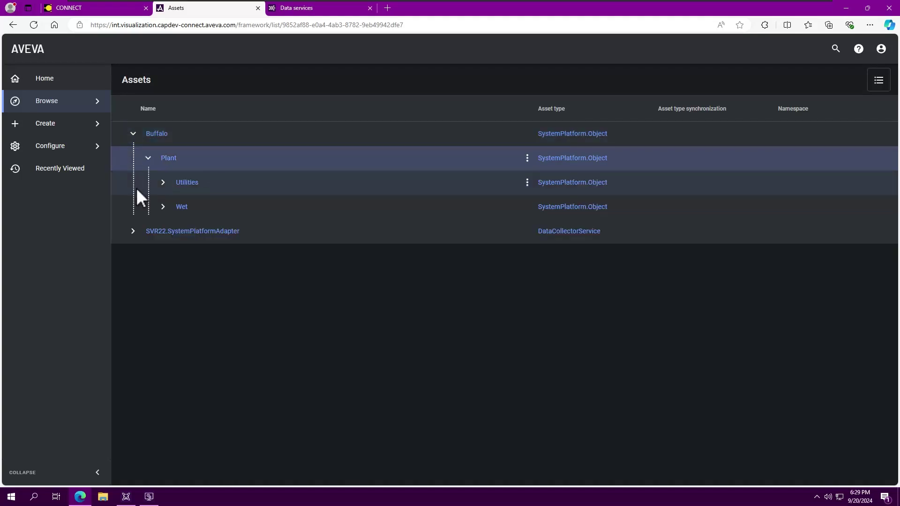
pyautogui.click(163, 183)
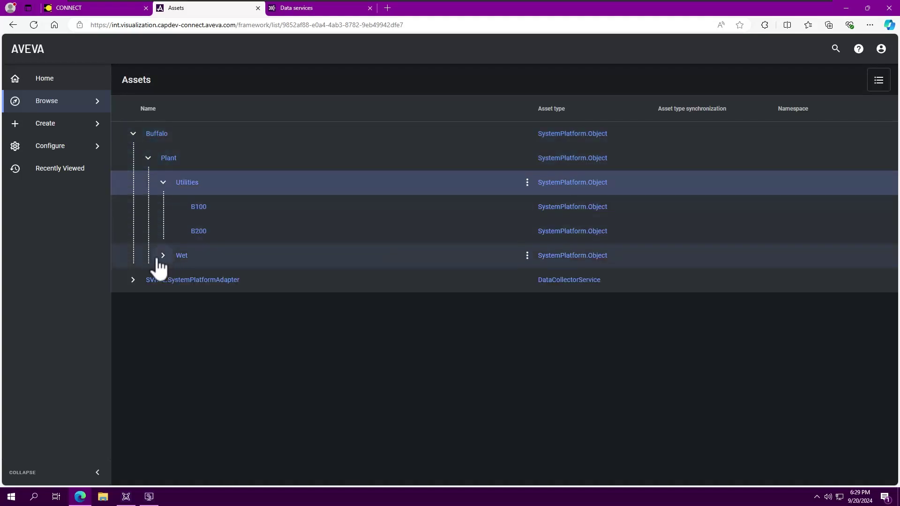
pyautogui.click(161, 257)
pyautogui.click(178, 281)
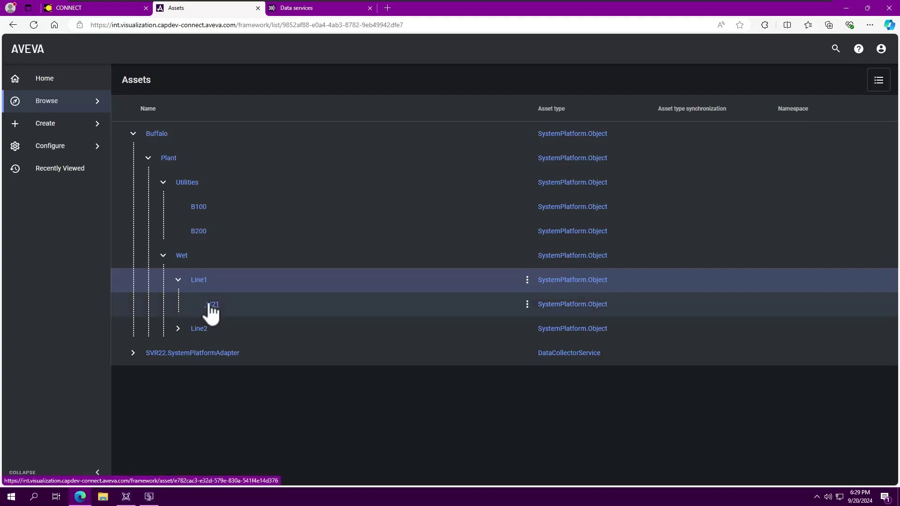
pyautogui.click(210, 305)
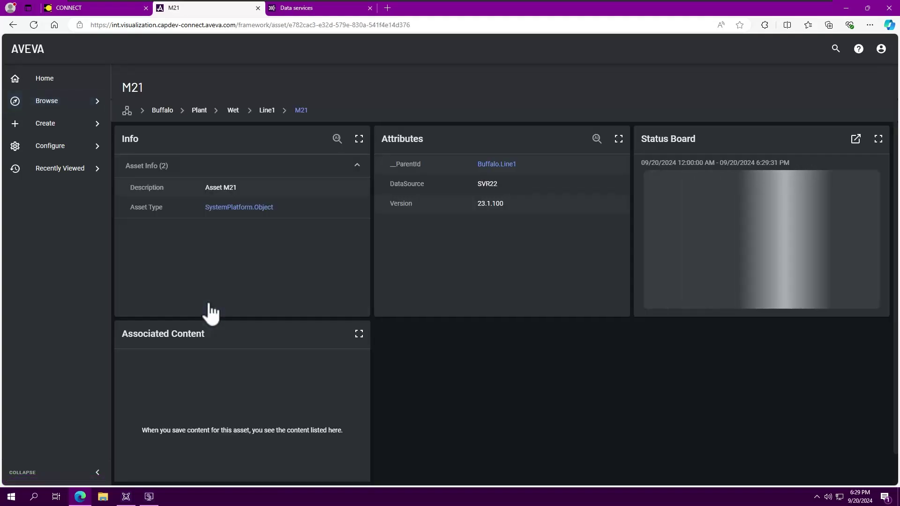